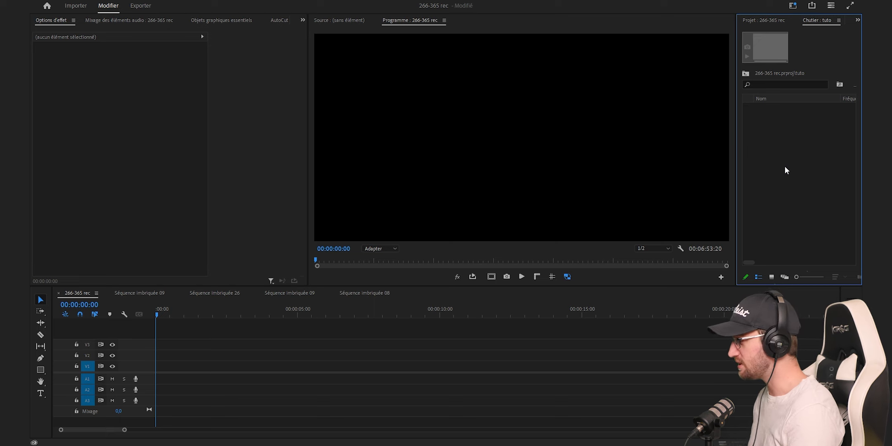
- Create a white 2160 × 1080 colour matte at 25 fps named Cache couleur and place it at the start of V1
right_click(786, 170)
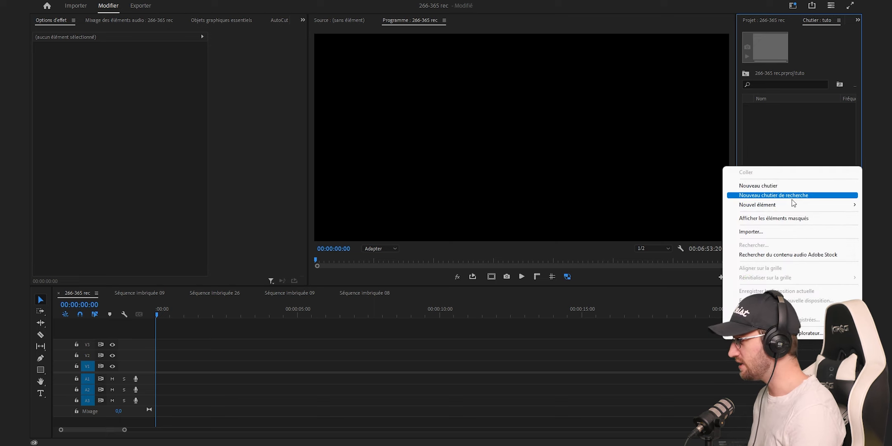
mouse_move(793, 205)
click(707, 263)
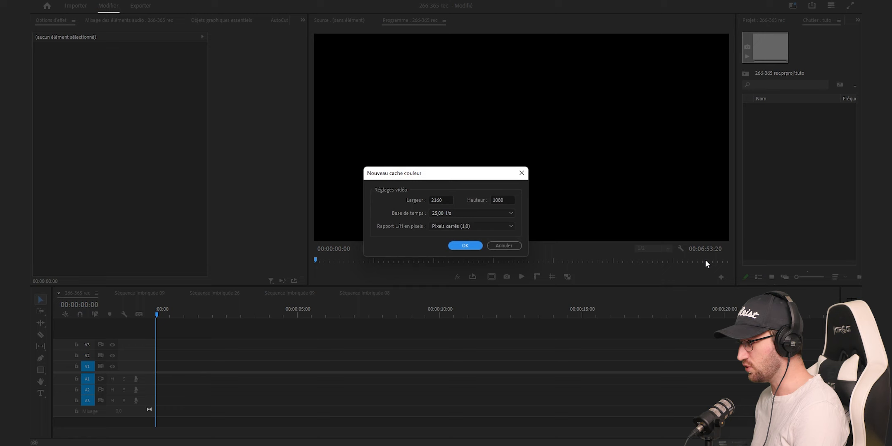
click(458, 248)
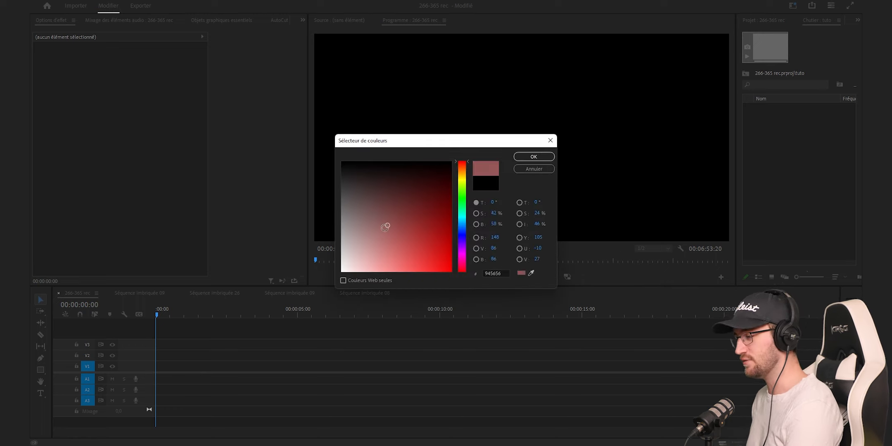
click(529, 158)
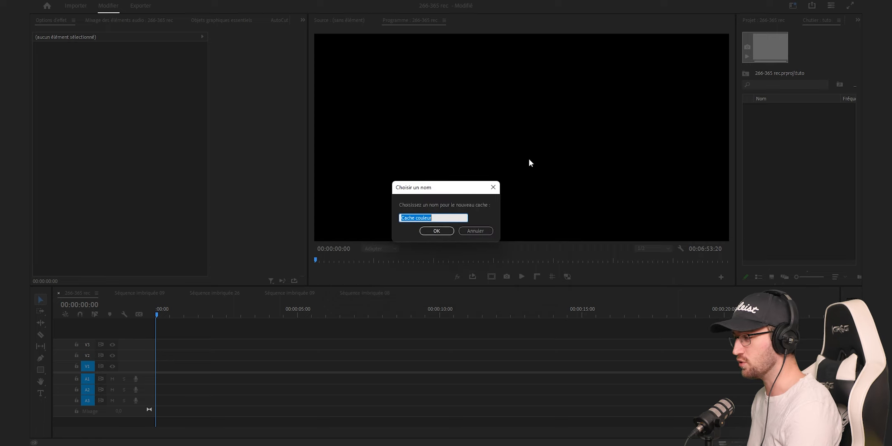
click(436, 233)
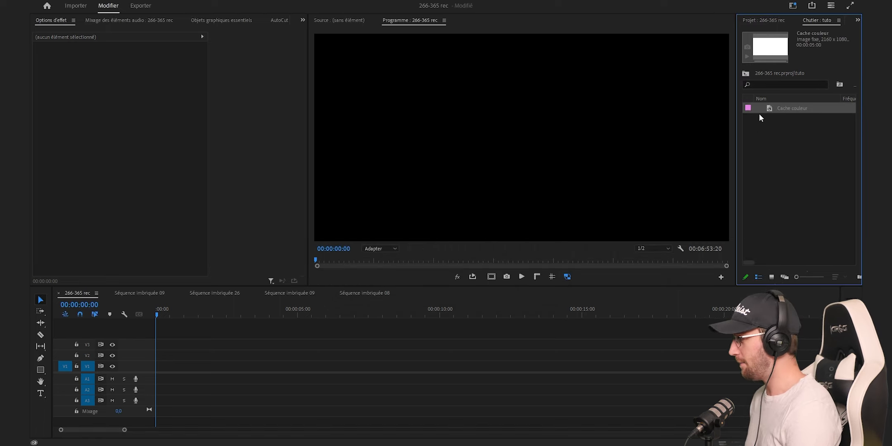
drag(770, 108, 158, 368)
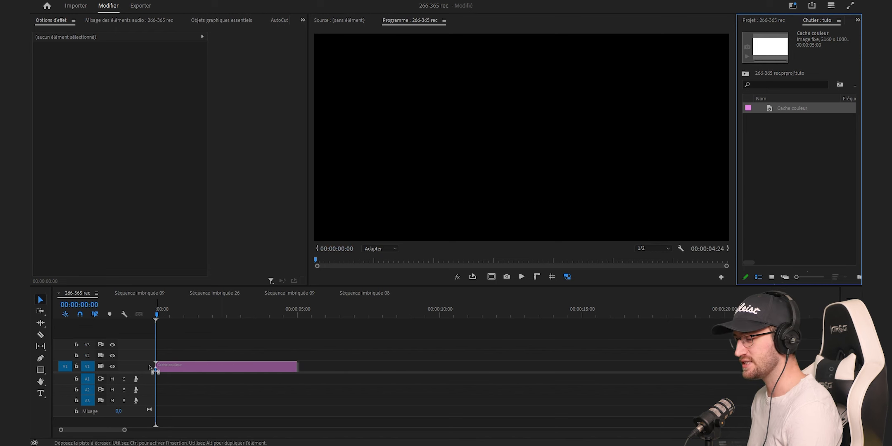
click(187, 368)
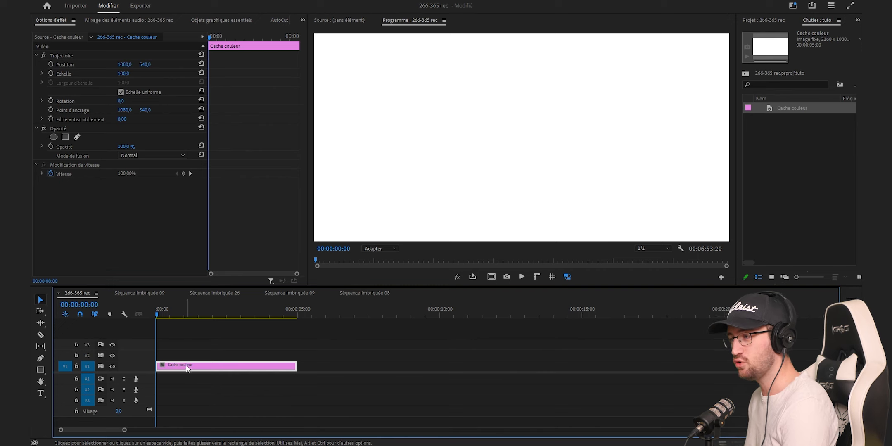
- Turn off uniform scaling on the matte clip and set its scale width to 3 and scale height to 2
click(120, 92)
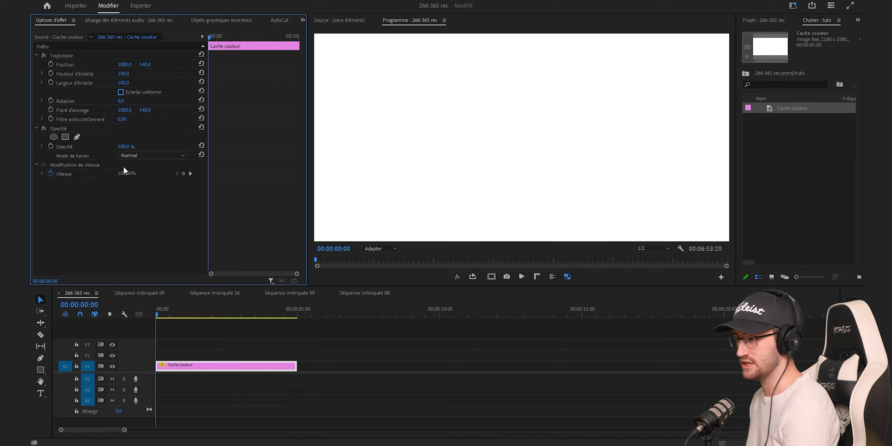
click(127, 83)
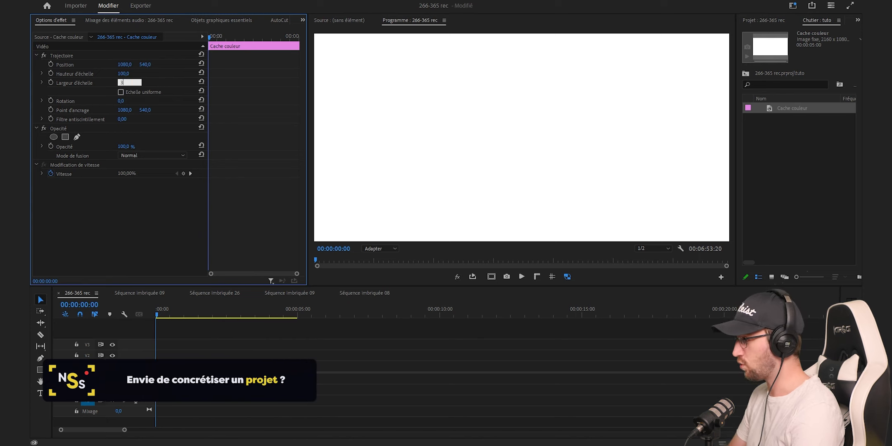
text(3)
key(Return)
click(129, 73)
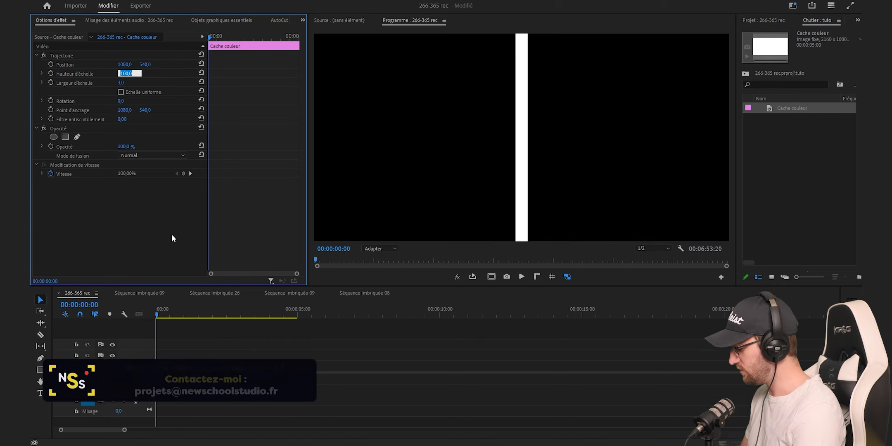
text(2)
key(Return)
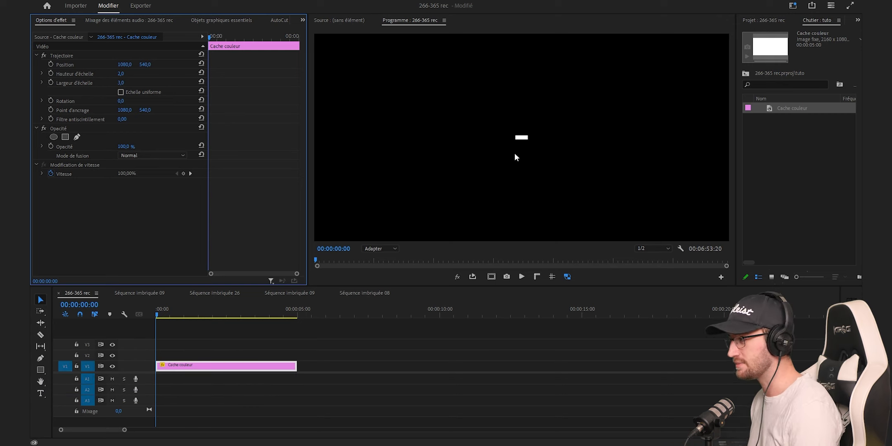
- Duplicate the matte clip onto V2 and set the copy's rotation to 90°
drag(217, 367, 217, 360)
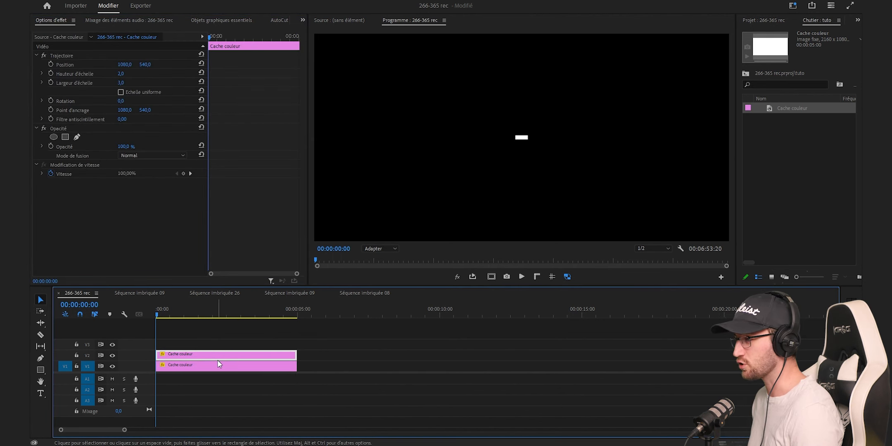
click(122, 101)
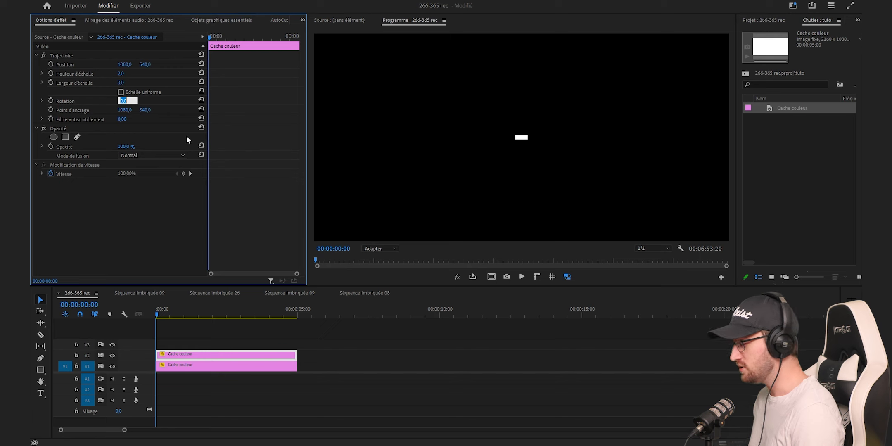
text(90)
key(Return)
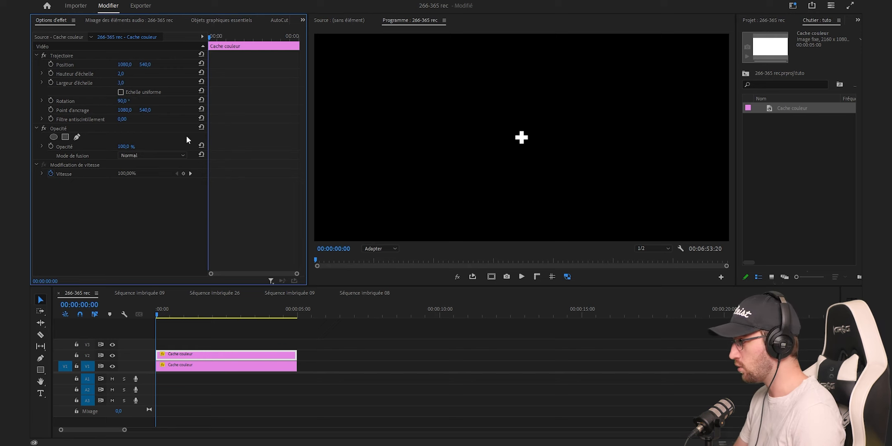
- Move the vertical bar to about 1058, 517.5 so it forms an L-shaped corner with the horizontal bar
click(392, 248)
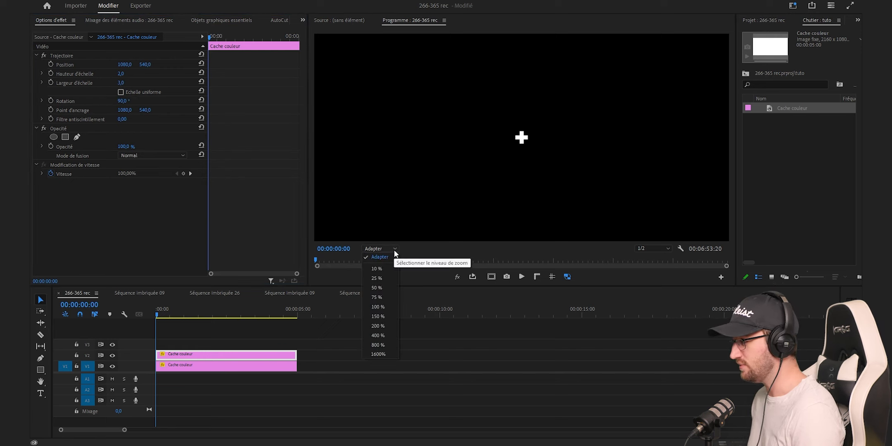
click(392, 324)
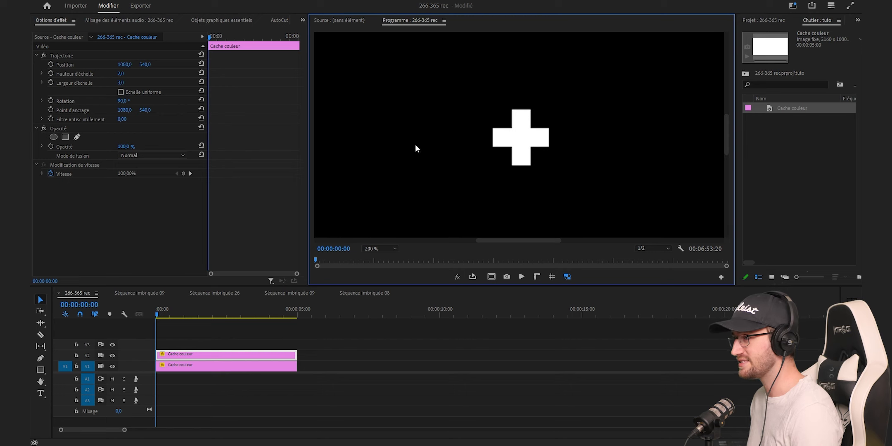
click(71, 55)
drag(519, 146, 500, 126)
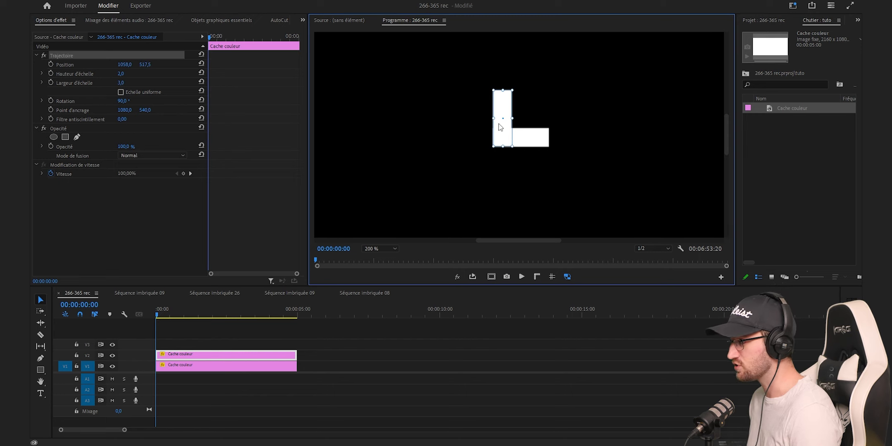
click(276, 229)
click(331, 330)
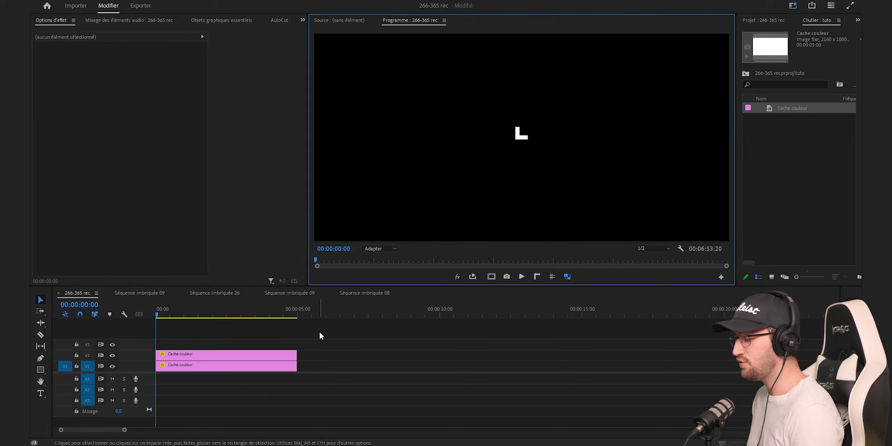
- Nest the two matte clips into a sequence named "angle"
click(319, 333)
drag(321, 334, 282, 376)
right_click(287, 369)
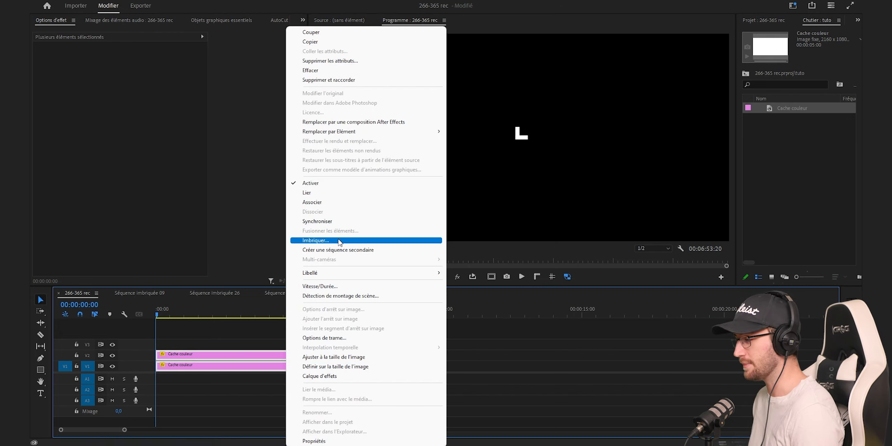
click(339, 241)
text(angle)
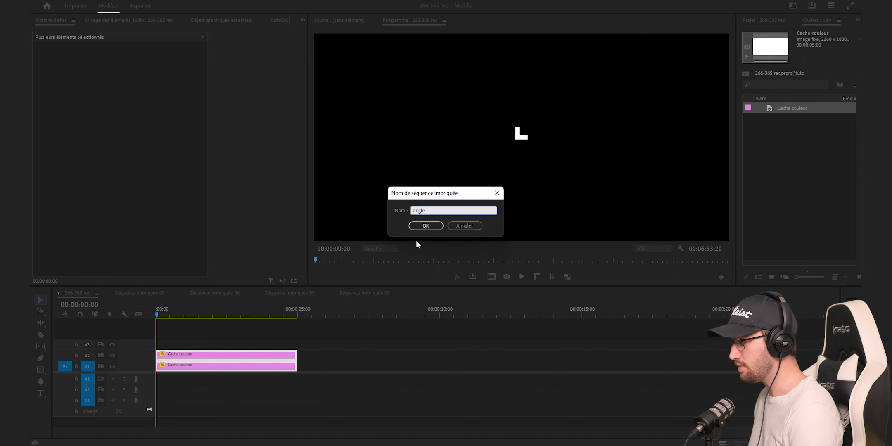
click(430, 225)
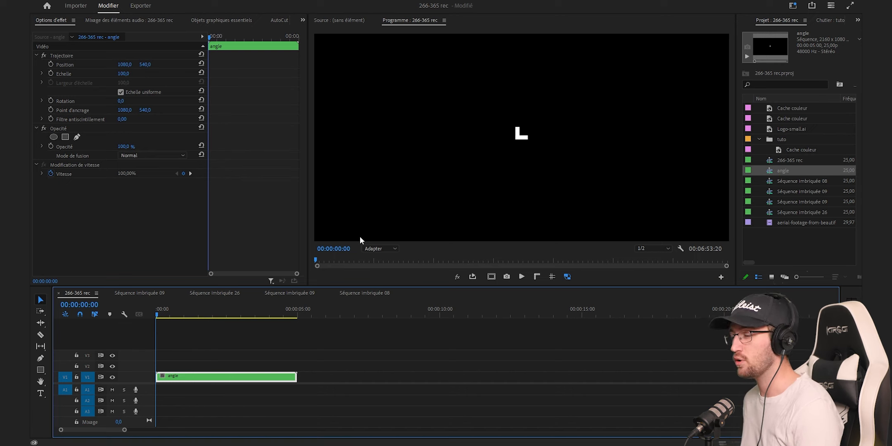
- Move the angle clip to the lower-left corner of the frame at position 100, 1000
click(73, 55)
drag(541, 135, 353, 224)
click(137, 48)
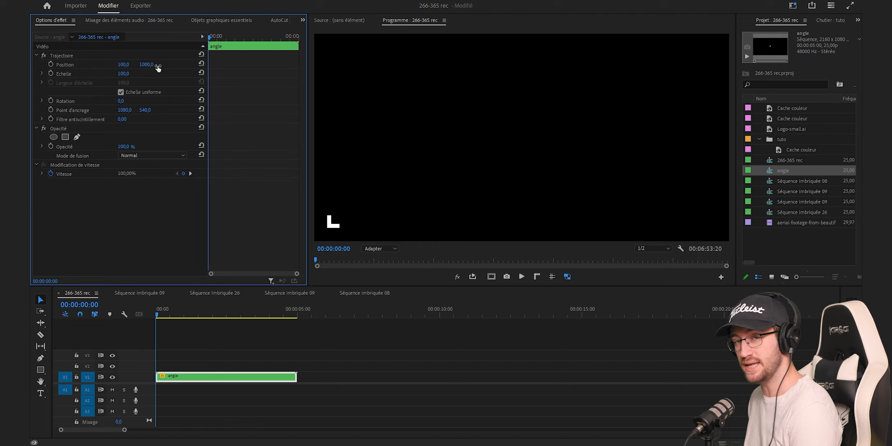
click(348, 222)
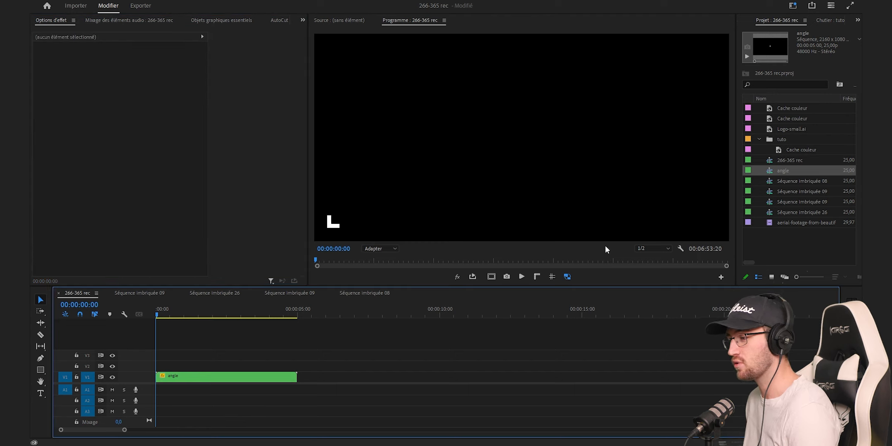
- Nest the angle clip as "angle 2" and duplicate it onto V2, V3 and V4
right_click(255, 380)
text(angle 2)
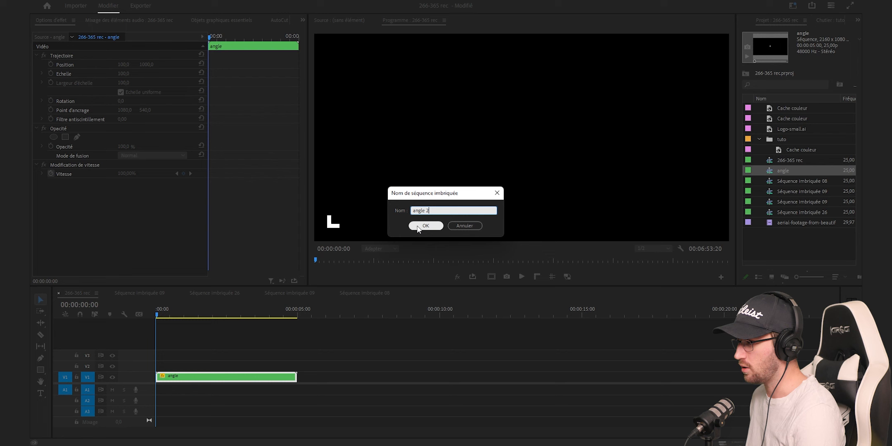
click(426, 225)
drag(253, 374, 256, 356)
- Search the effects for "miroir"; apply Miroir horizontal to the V2 clip, Miroir vertical to V3, and both to V4
click(796, 21)
click(780, 29)
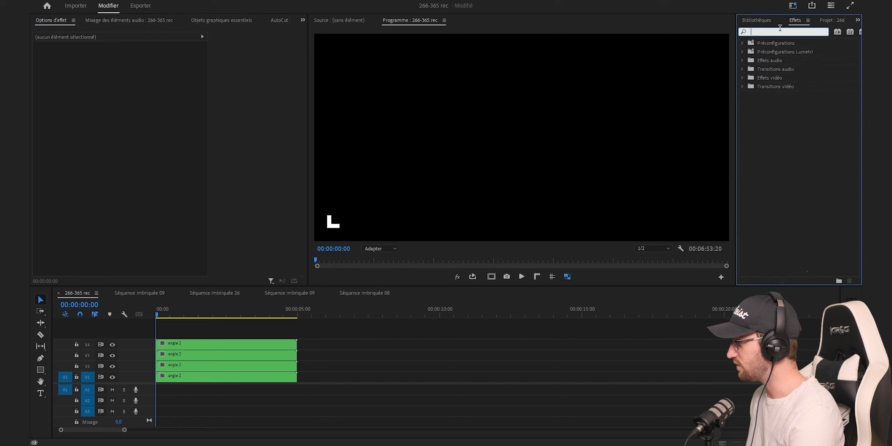
text(miroir)
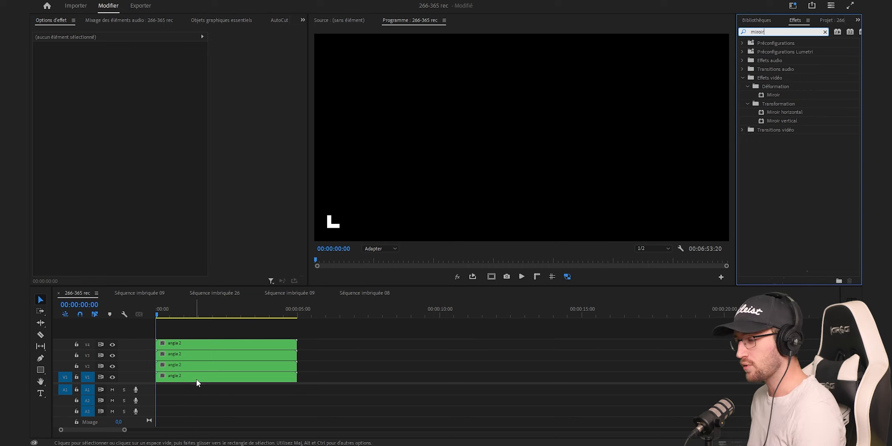
drag(778, 110, 264, 368)
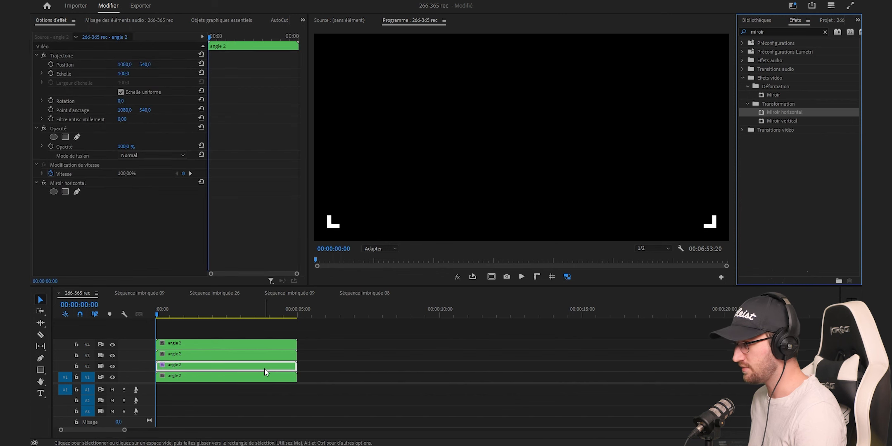
drag(775, 120, 282, 354)
click(251, 344)
drag(782, 113, 227, 345)
click(201, 386)
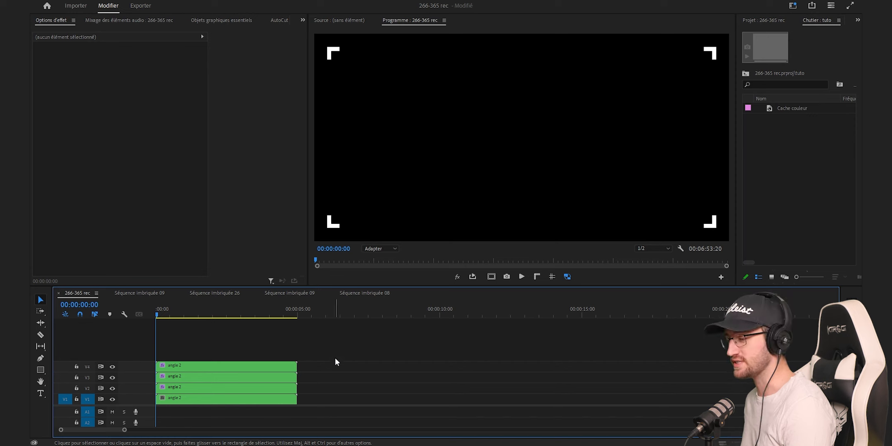
- Nest the four angle 2 clips into a sequence named "Cadrage"
drag(335, 357, 281, 398)
right_click(281, 398)
click(333, 241)
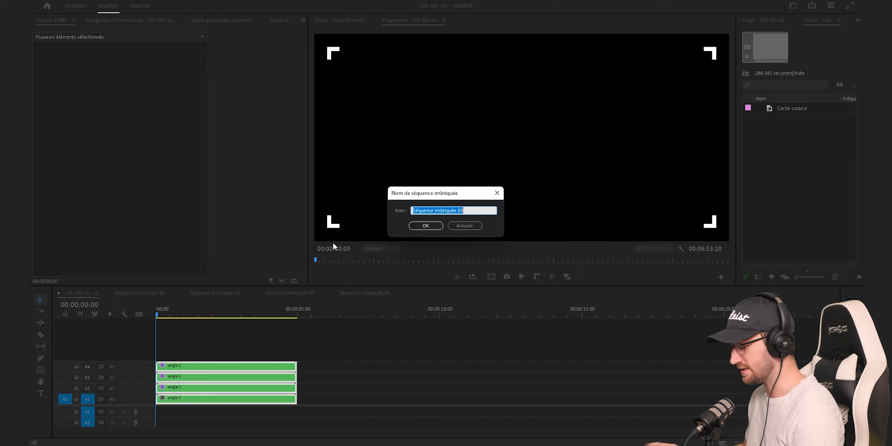
text(Cadrage)
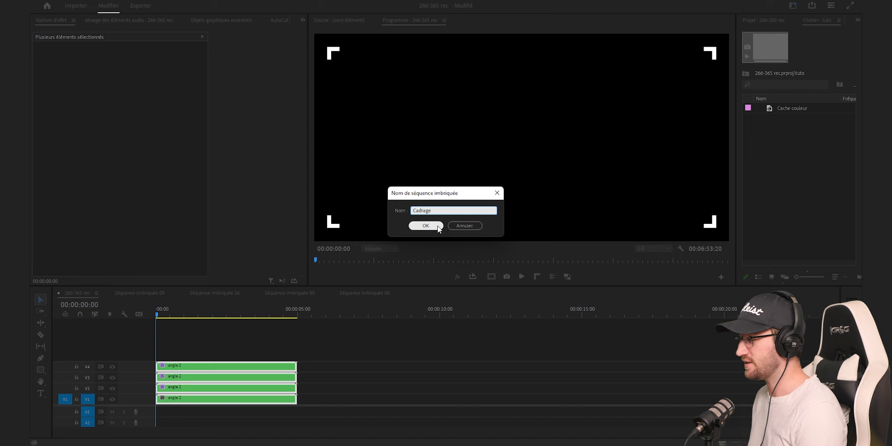
click(426, 225)
- Search the effects for "code" and apply the Code temporel video effect to the Cadrage clip
key(shift+7)
text(co)
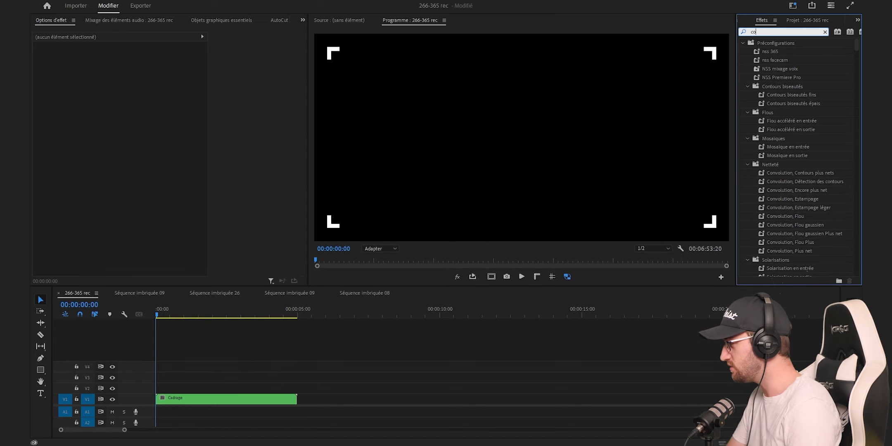
text(de)
drag(775, 128, 220, 400)
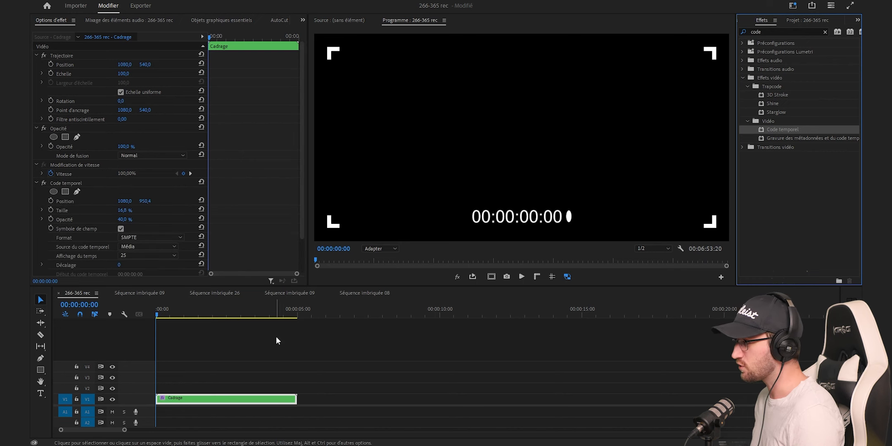
- Play back the Cadrage clip and turn off the timecode's field symbol (Symbole de champ)
key(space)
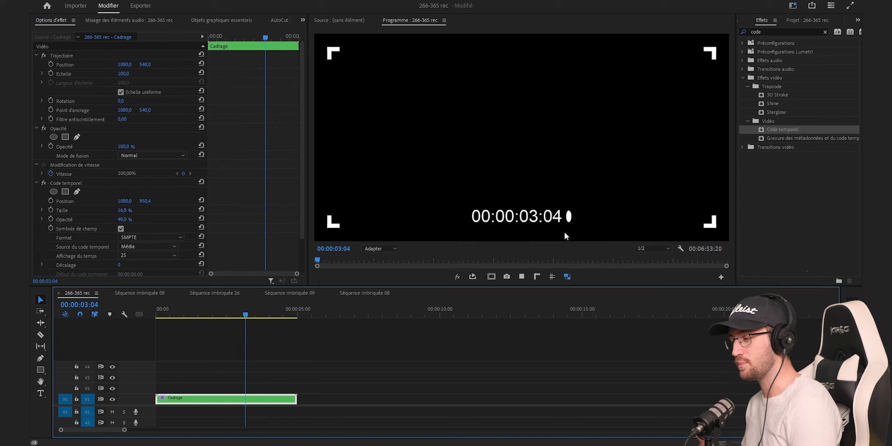
key(space)
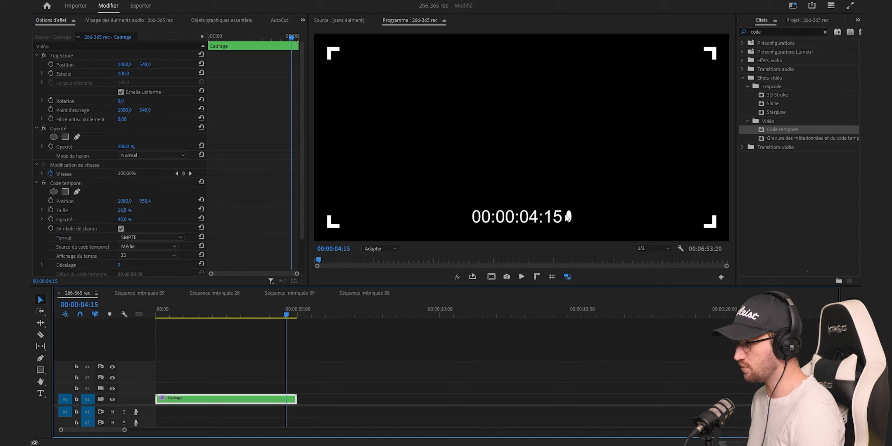
click(121, 229)
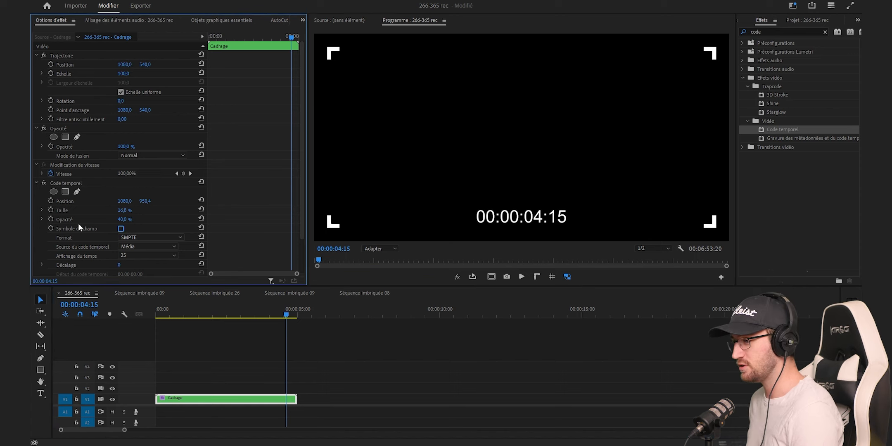
- Set the timecode's opacity to 0 % and size to 15 %, and move it beside the frame's upper-right corner mark
drag(125, 220, 93, 220)
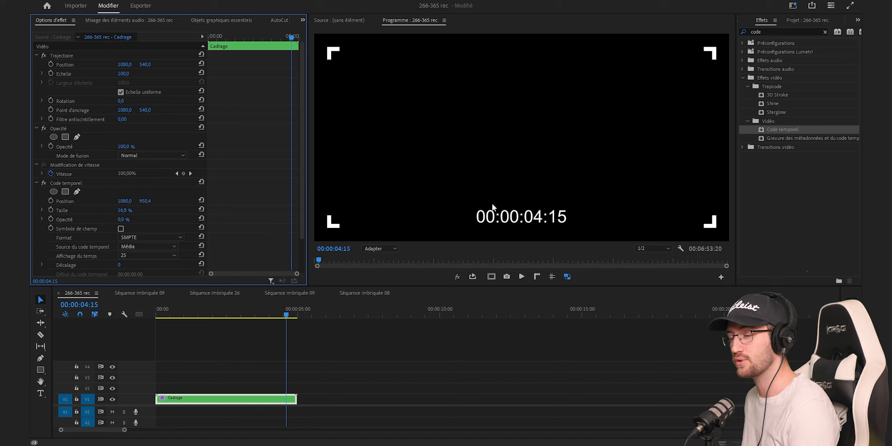
click(129, 207)
text(15)
key(Return)
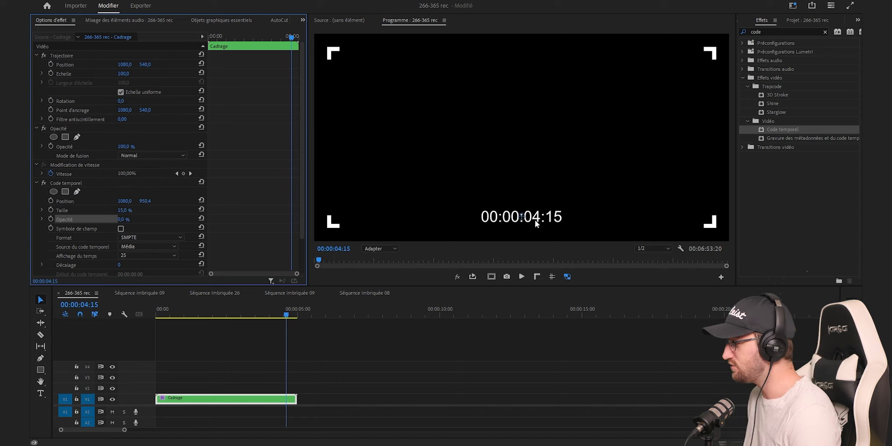
drag(524, 218, 665, 68)
click(573, 406)
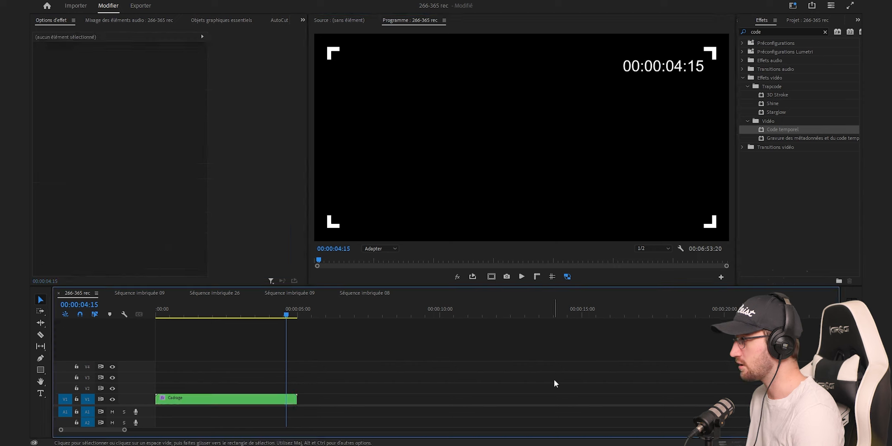
- Add a text box reading "REC" at the frame's upper-left corner mark
click(40, 394)
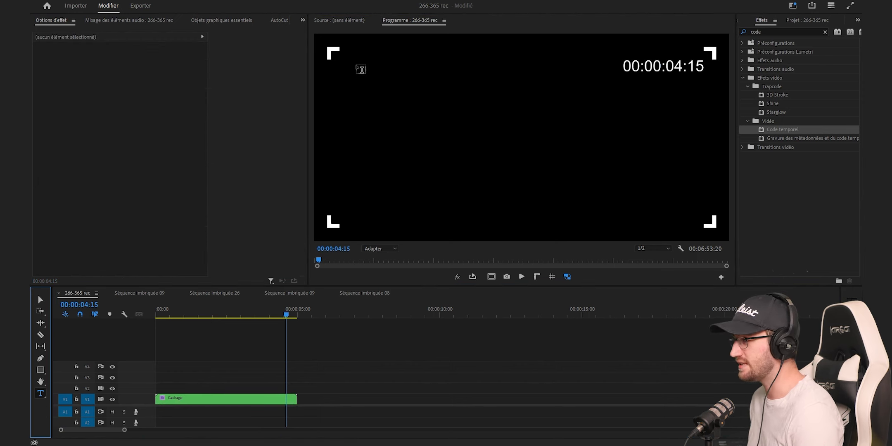
drag(333, 52, 416, 83)
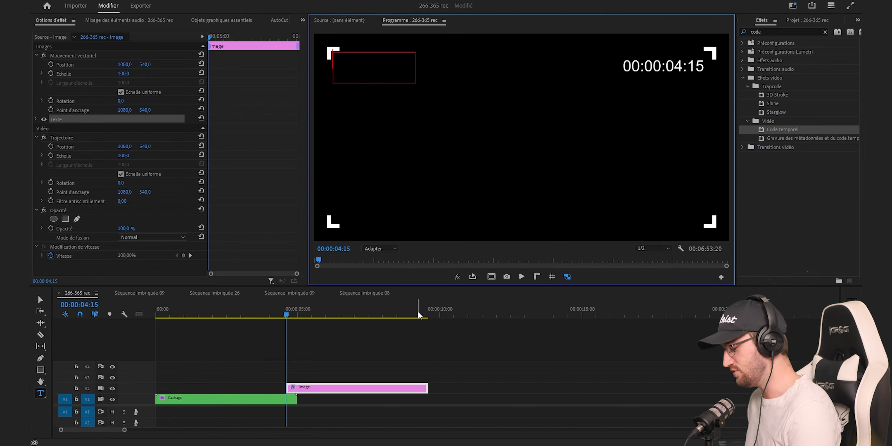
text(REC)
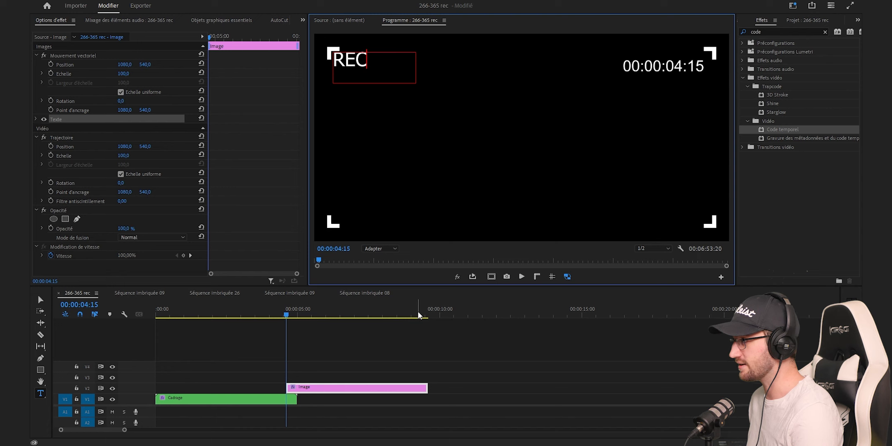
- Set the REC text size to 80 and place it inside the upper-left corner mark, level with the timecode
drag(378, 60, 325, 63)
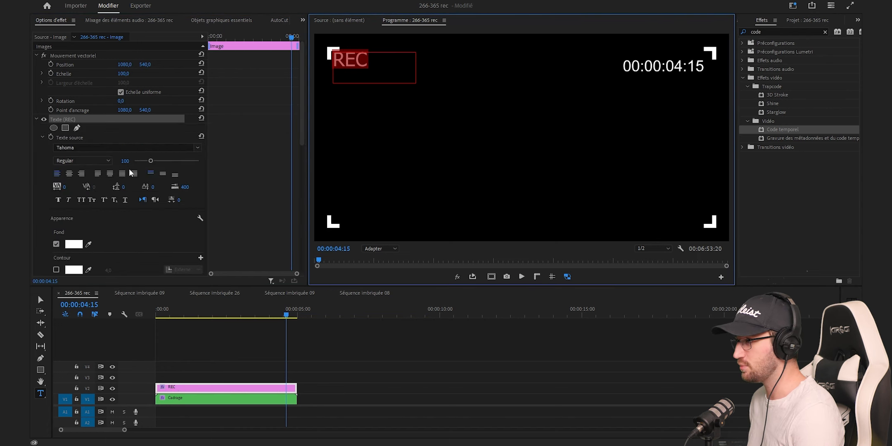
click(124, 162)
text(8)
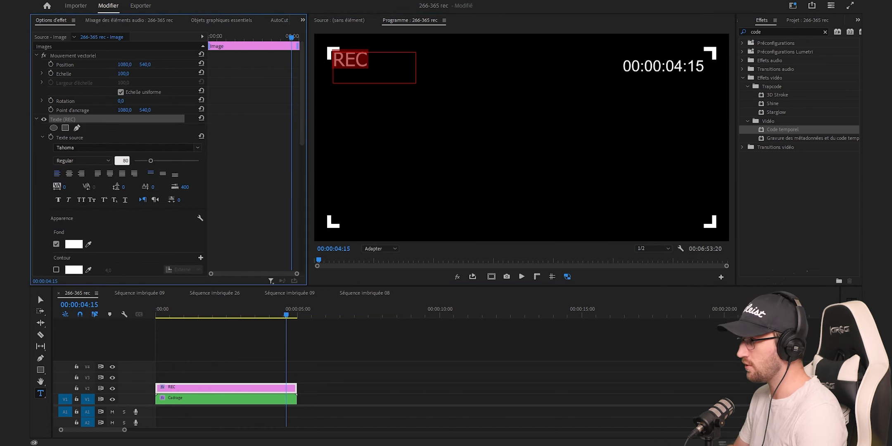
text(0)
key(Return)
drag(353, 64, 604, 69)
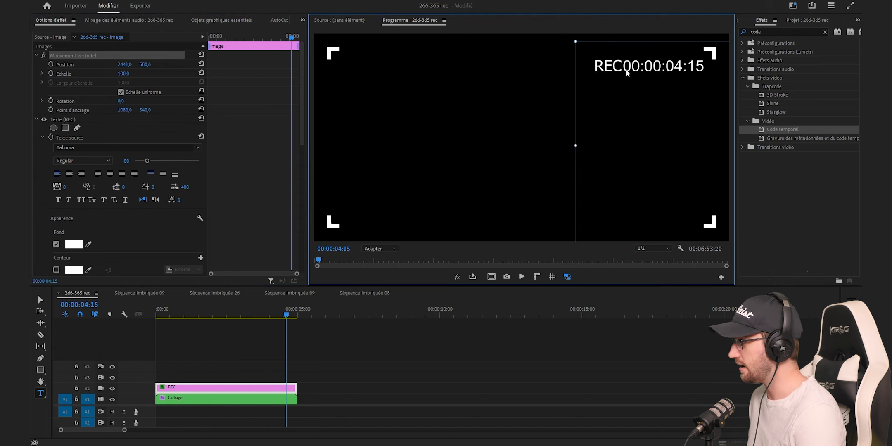
key(ctrl+z)
click(394, 367)
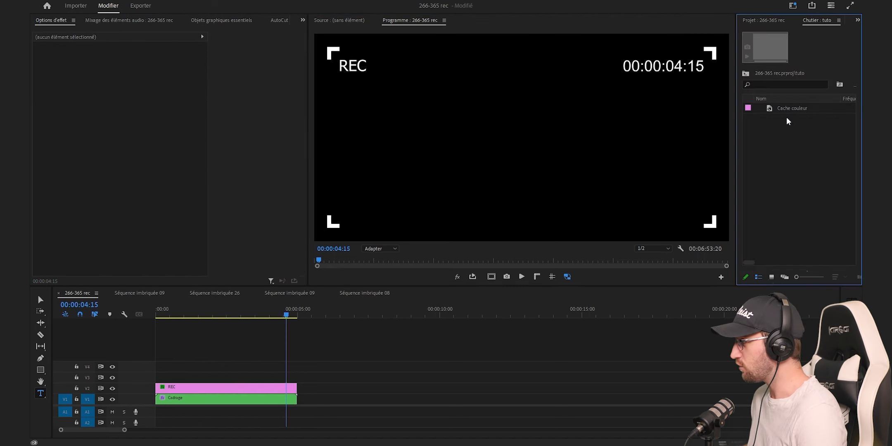
- Place the Cache couleur clip on V3 at the start of the sequence, above the REC clip
drag(789, 110, 729, 204)
drag(158, 374, 157, 376)
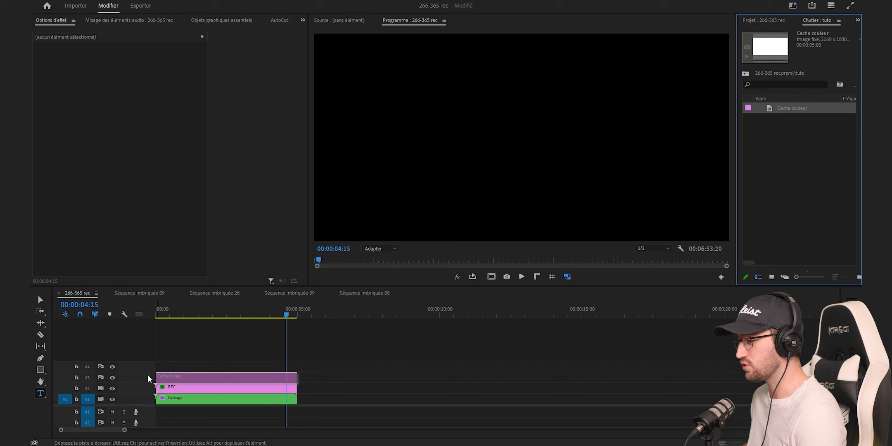
scroll(797, 21, up, 3)
- Search the effects for "cerc" and apply Cercle to the Cache couleur clip with a radius of 20
click(799, 21)
click(778, 32)
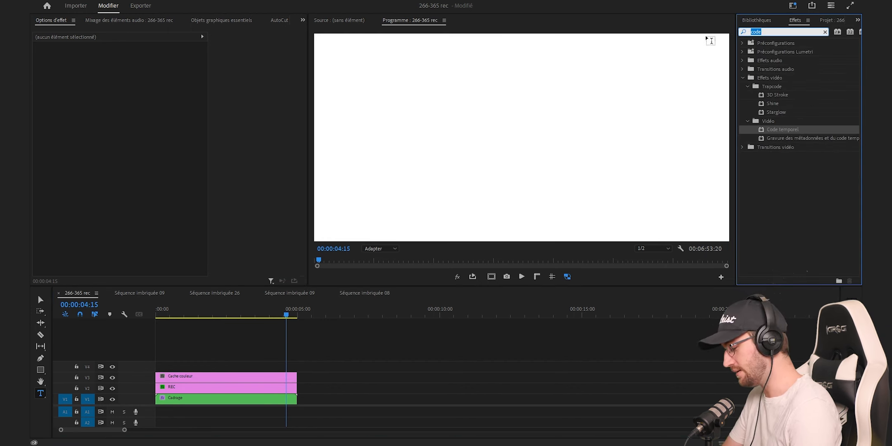
text(cerc)
drag(770, 97, 250, 379)
click(130, 209)
text(20)
key(Return)
- Colour the circle red and move it just to the right of the REC text
click(122, 257)
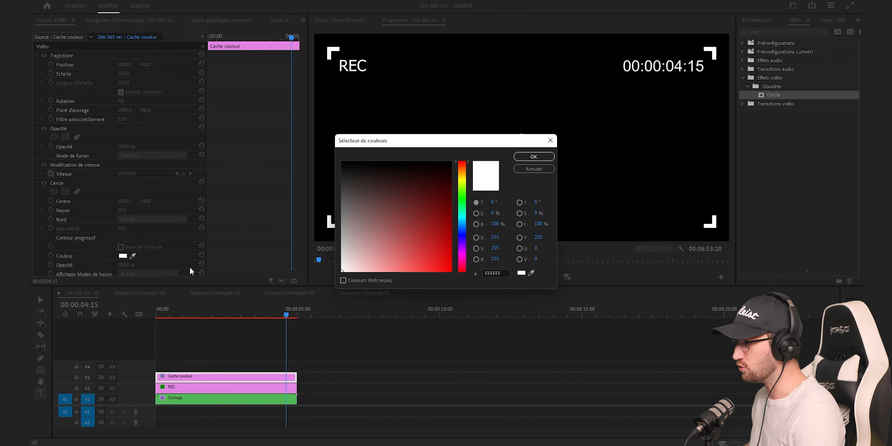
drag(444, 212, 505, 335)
drag(558, 171, 422, 98)
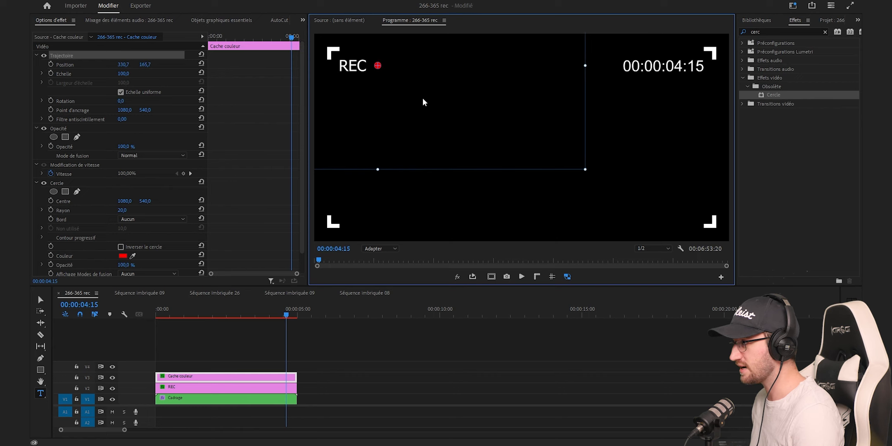
click(453, 369)
- Search the effects for "stro" and apply Stroboscope to the Cache couleur clip
key(shift+7)
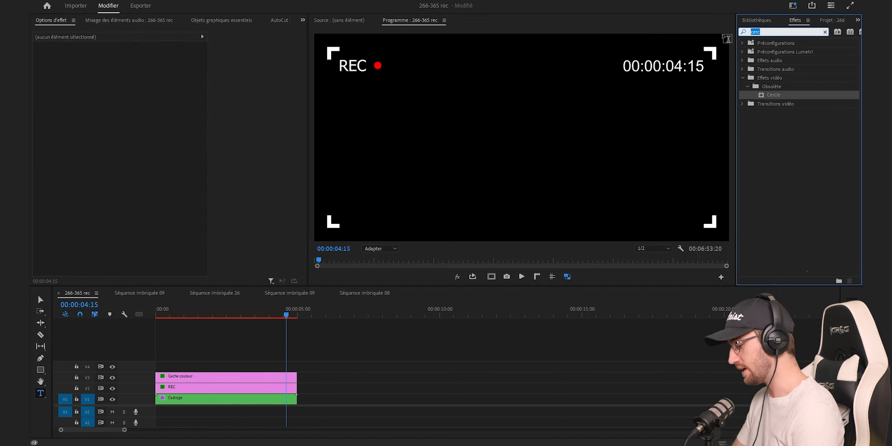
text(stro)
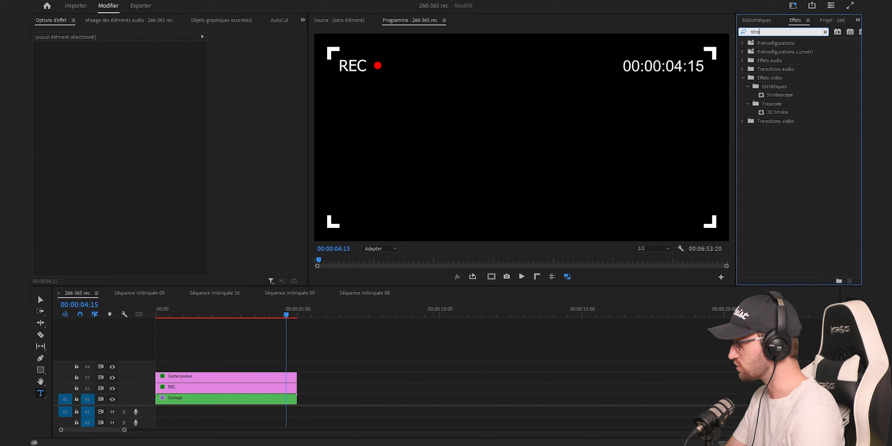
drag(780, 94, 396, 334)
drag(267, 371, 263, 378)
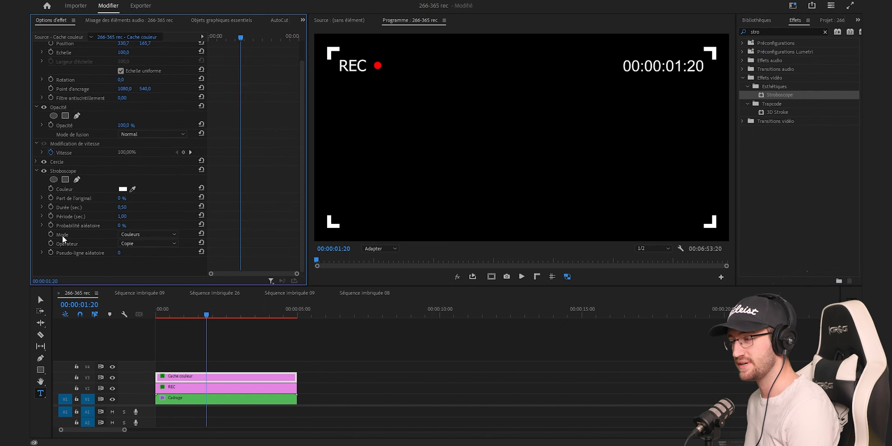
- Play the sequence from the start to check how the dot blinks in Stroboscope's Couleurs mode
click(157, 235)
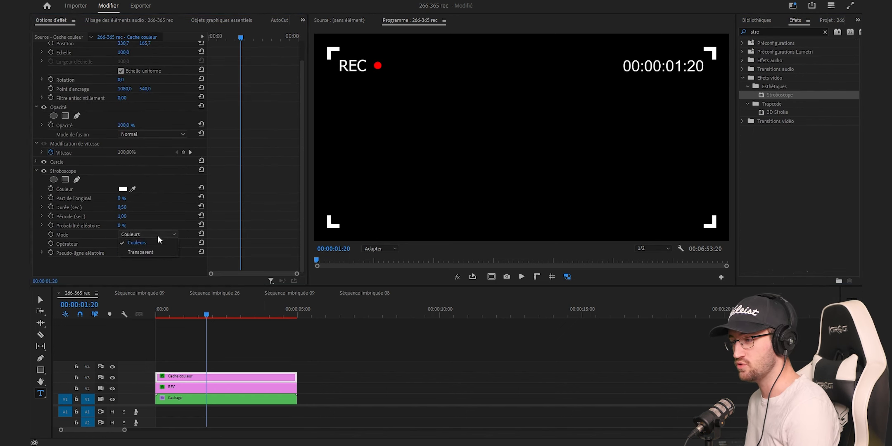
click(157, 251)
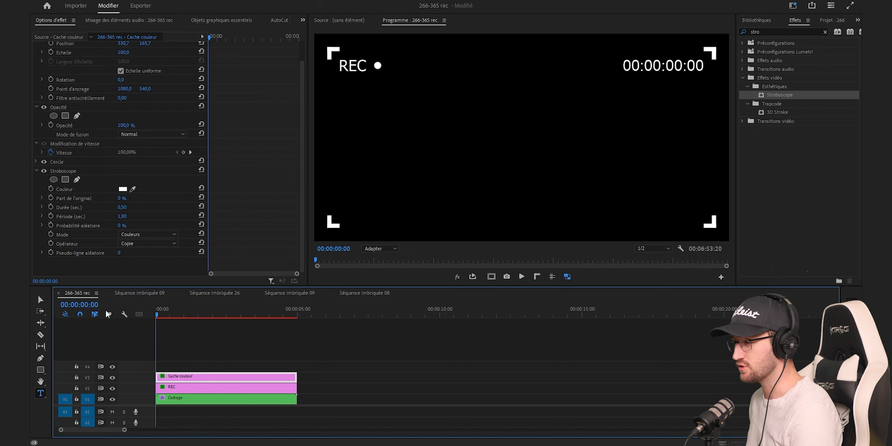
key(space)
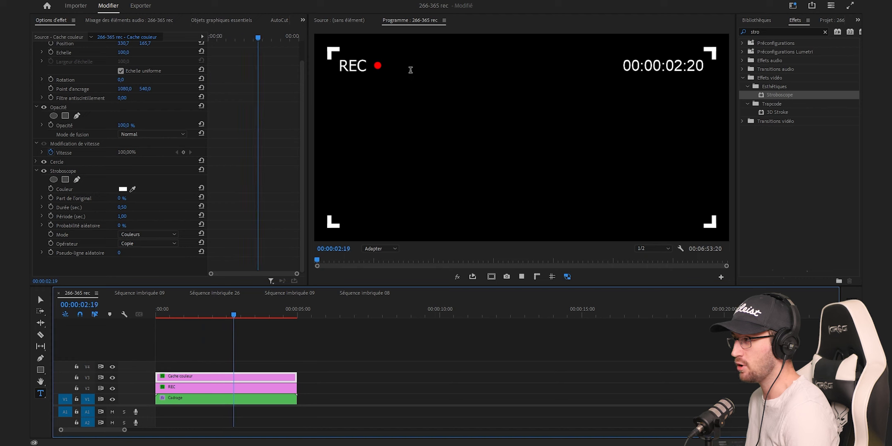
key(space)
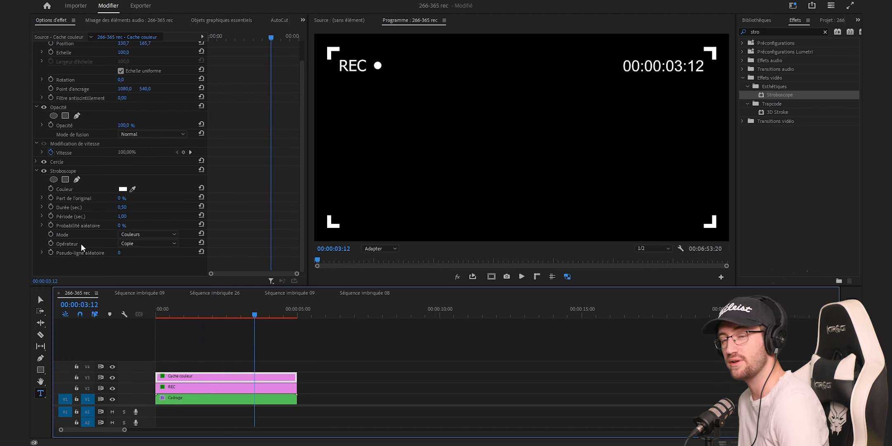
- Set the Stroboscope mode to Transparent and play back the finished overlay
click(128, 233)
click(141, 249)
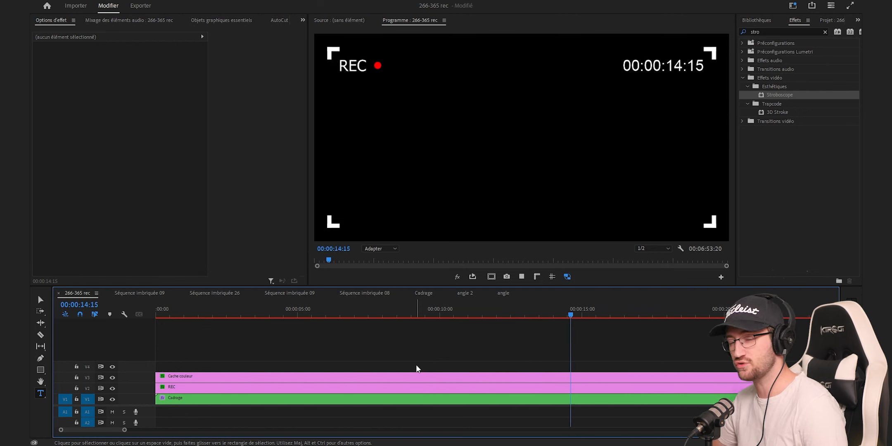
key(space)
key(space)
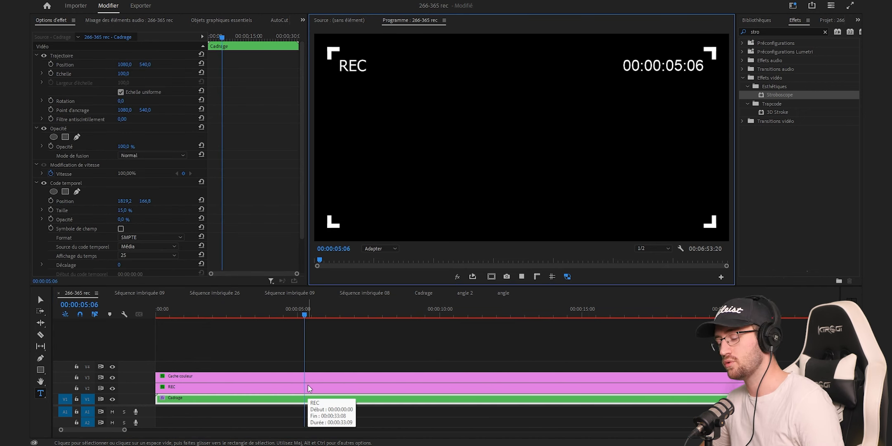